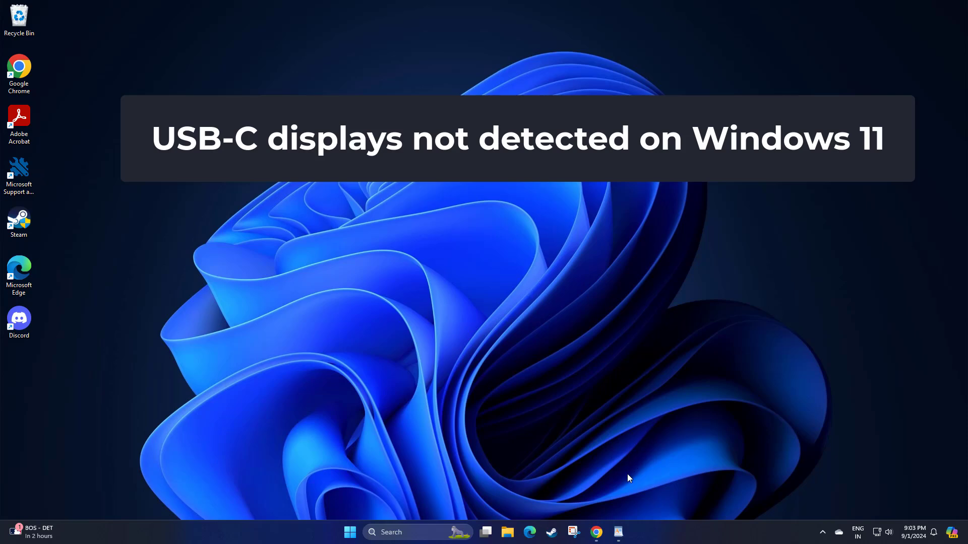
- Review the Fix 1 power-cycling notes for notebooks and desktops, then open Device Manager
click(618, 531)
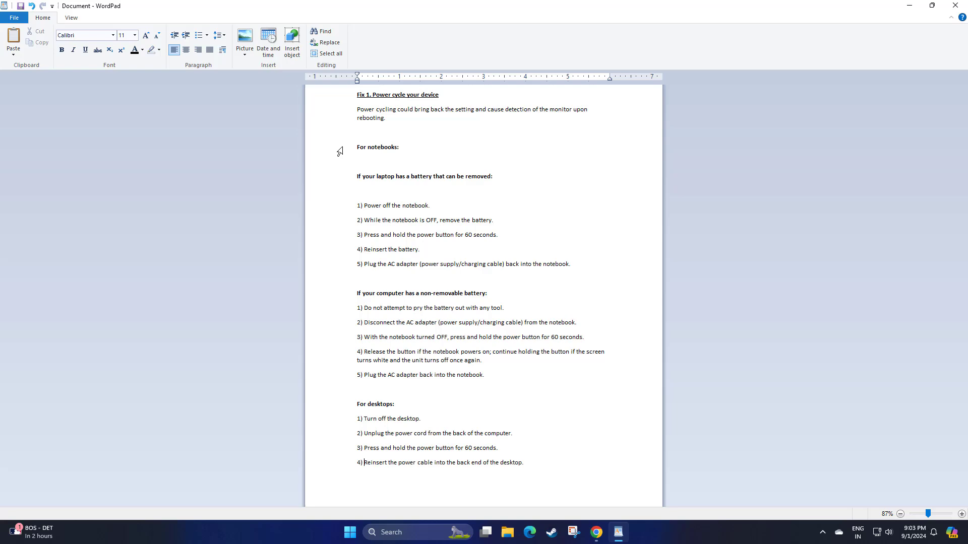
drag(453, 97, 357, 95)
click(453, 99)
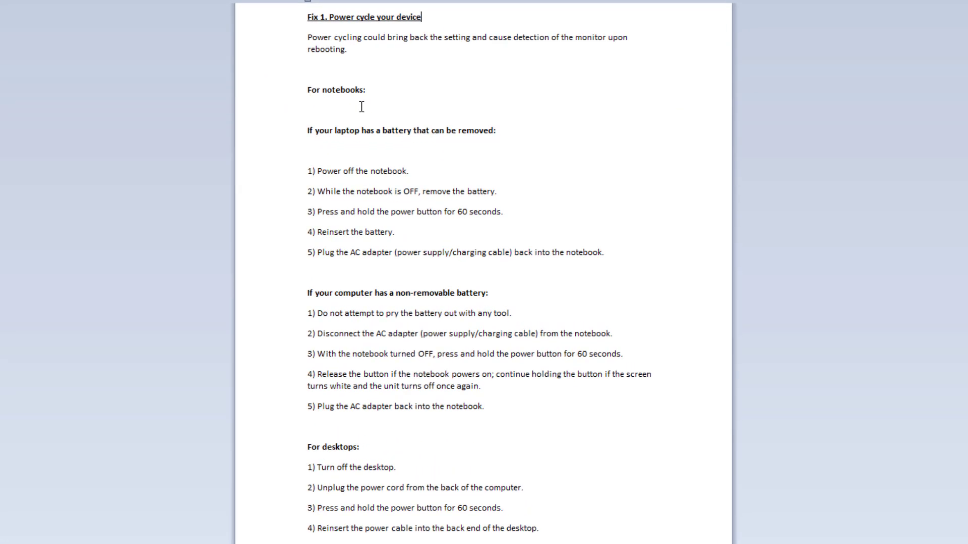
drag(379, 94, 297, 93)
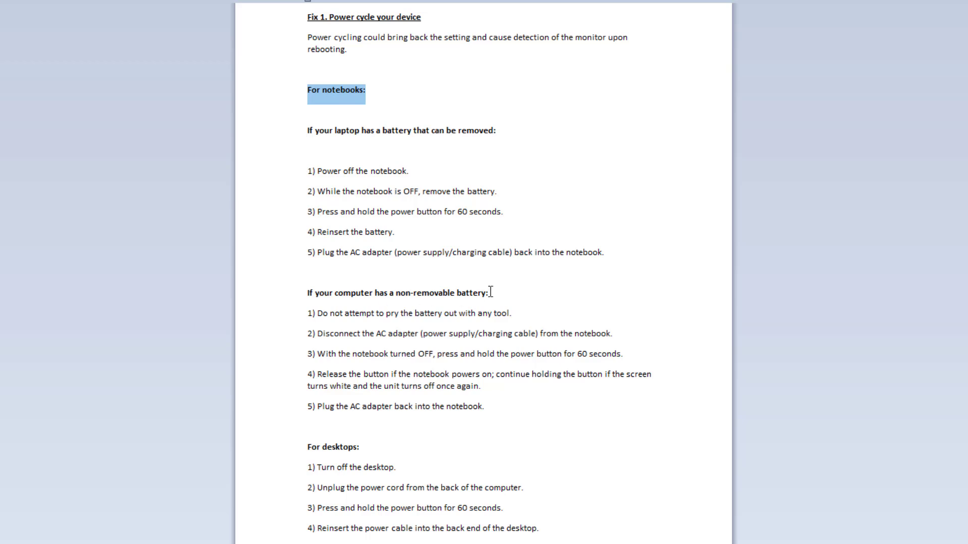
drag(490, 292, 260, 291)
drag(363, 445, 279, 441)
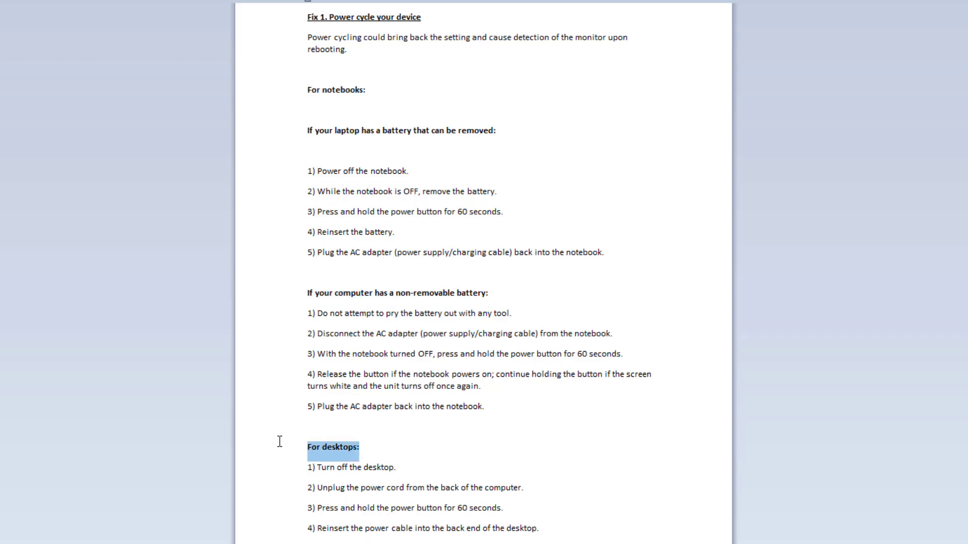
click(545, 446)
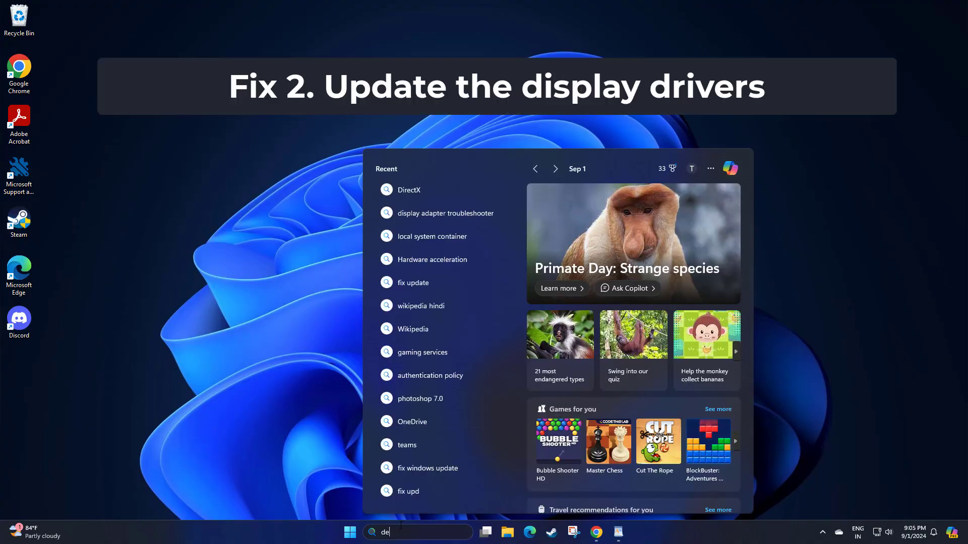
text(evice Manager)
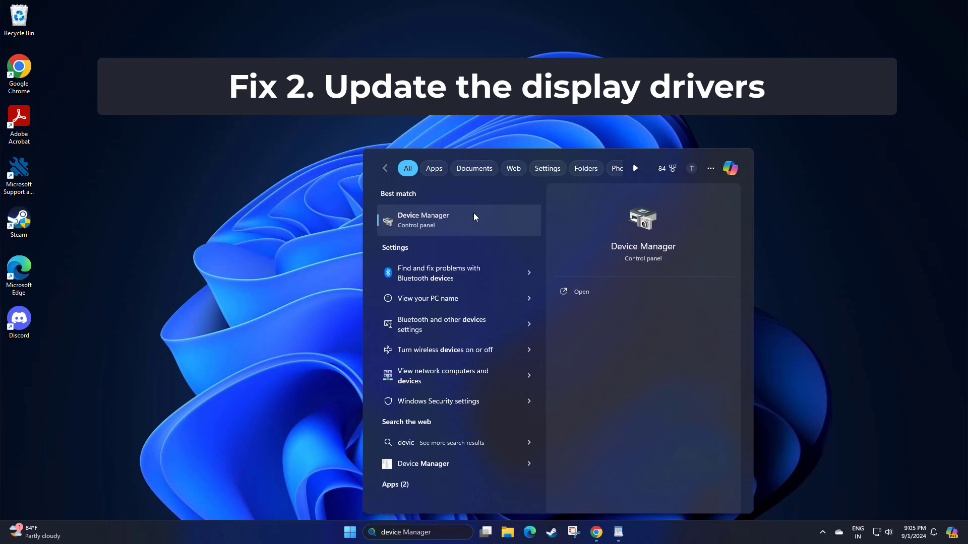
click(411, 214)
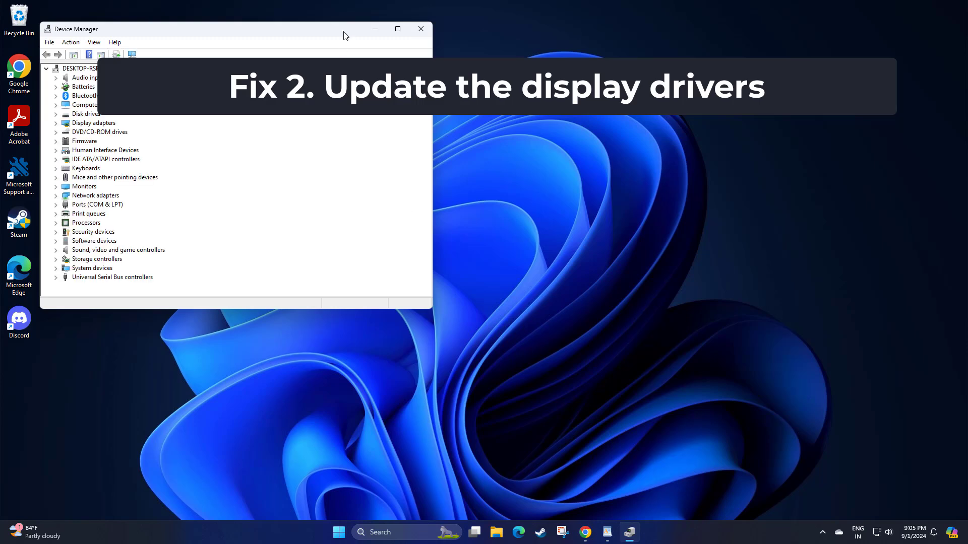
- Auto-update the VMware SVGA 3D adapter driver; Windows reports the best driver is already installed
mouse_move(349, 37)
mouse_down()
mouse_move(483, 143)
mouse_move(549, 153)
mouse_up()
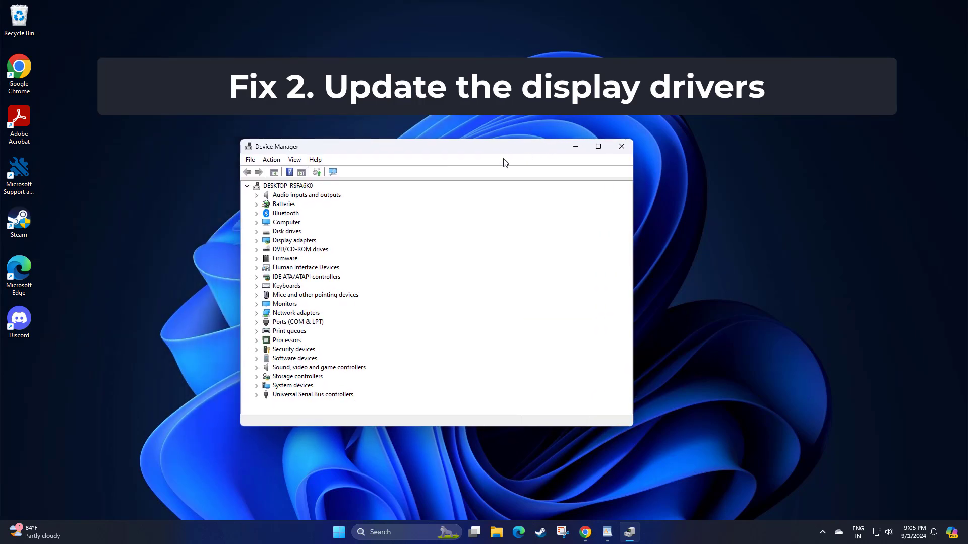
click(257, 241)
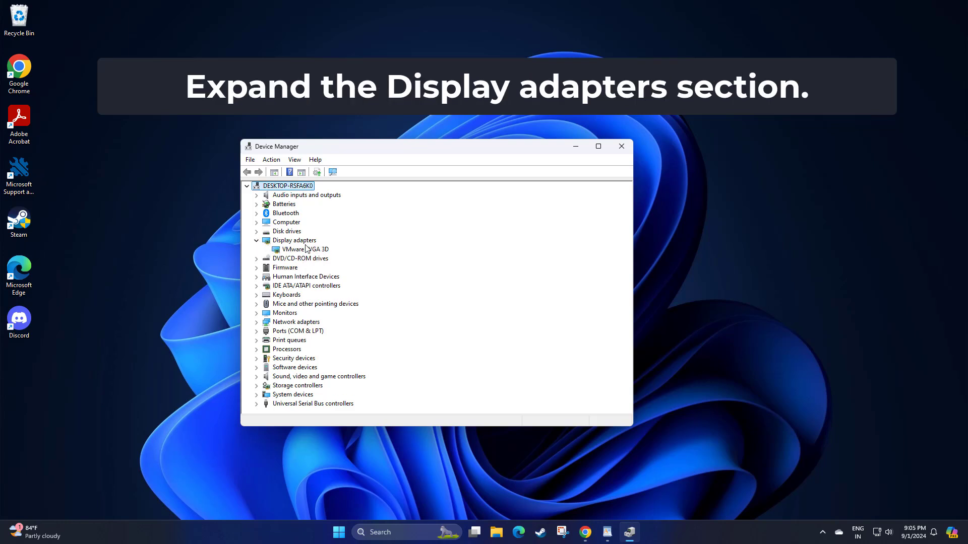
click(305, 251)
right_click(304, 252)
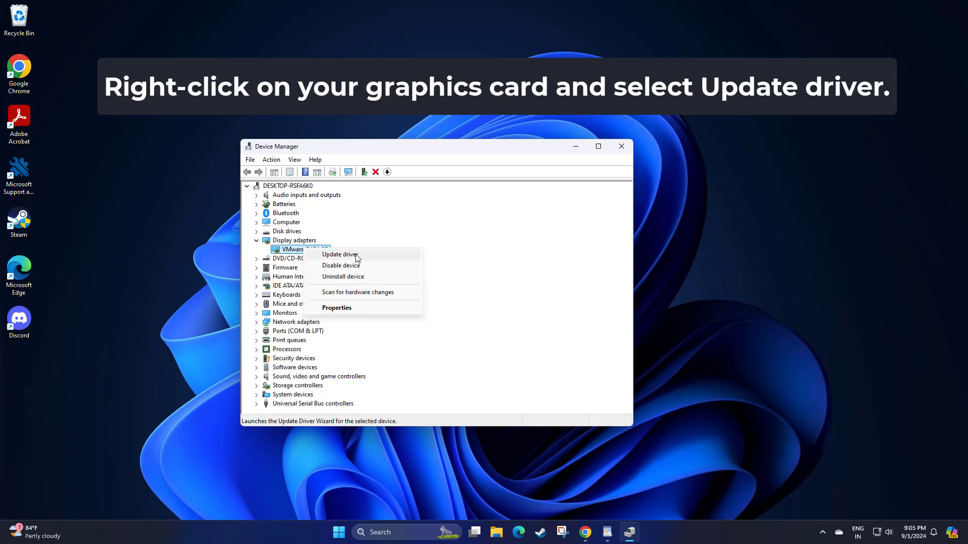
click(340, 256)
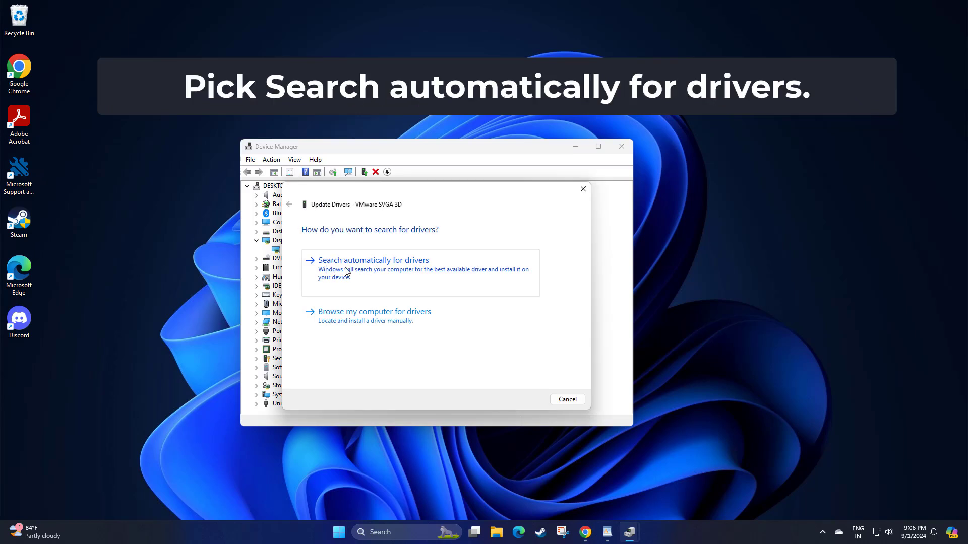
click(370, 266)
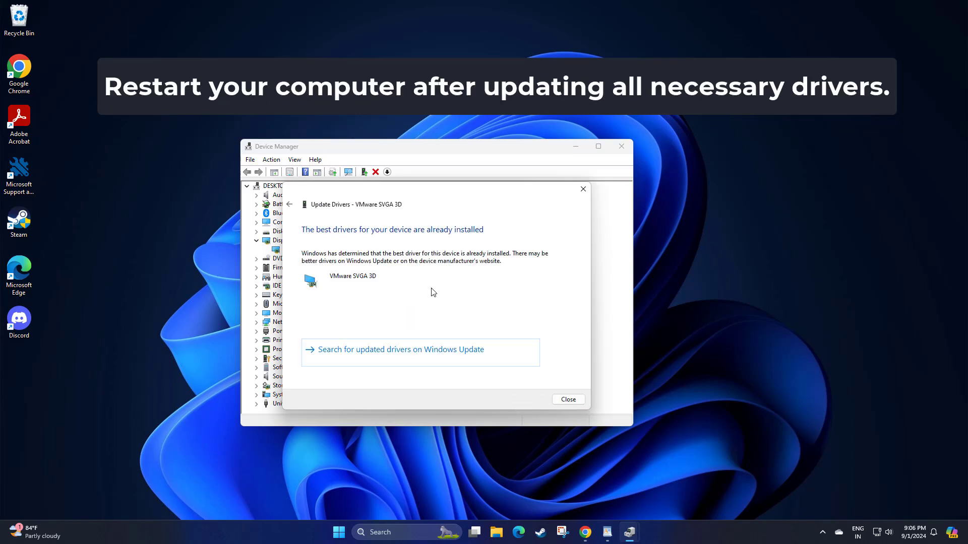
click(569, 400)
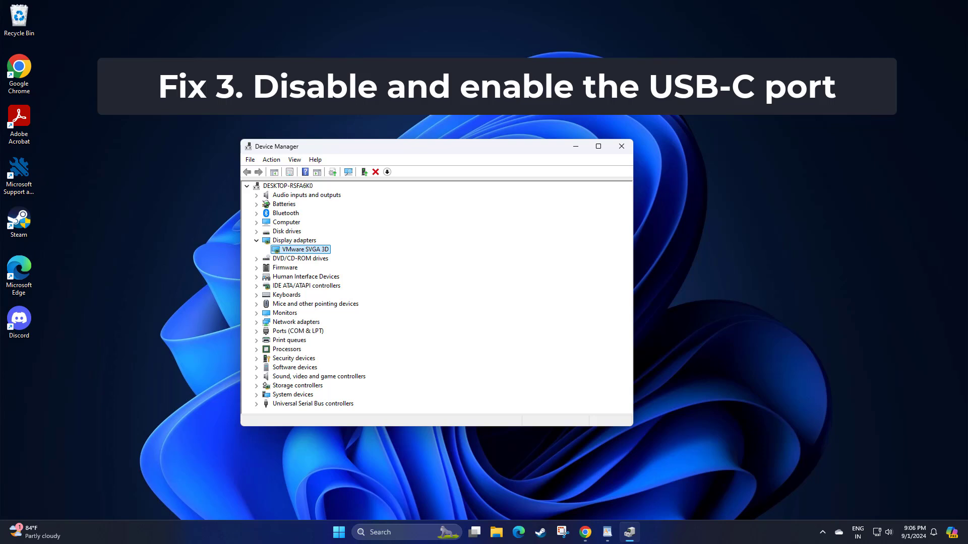
- Disable the first Generic USB Hub under Universal Serial Bus controllers
click(257, 404)
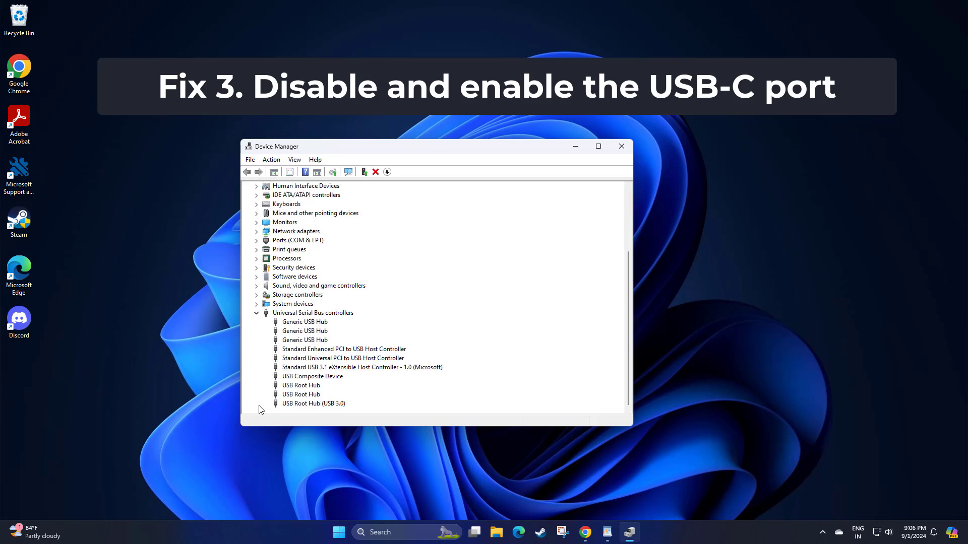
right_click(297, 325)
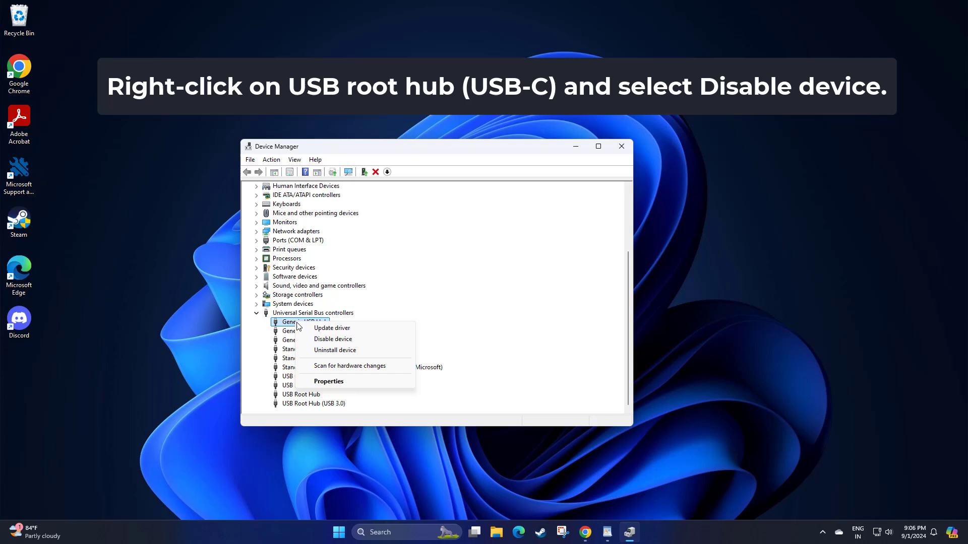
click(331, 341)
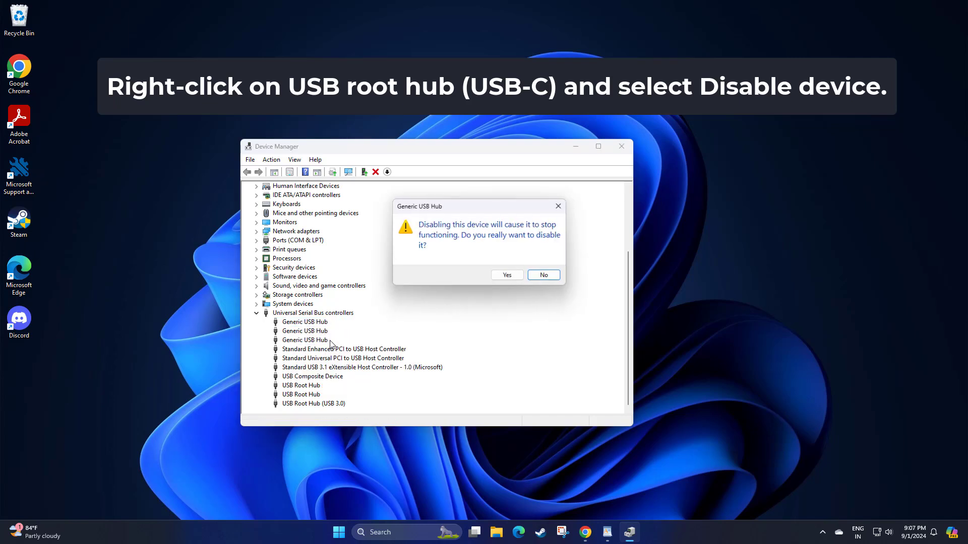
click(504, 276)
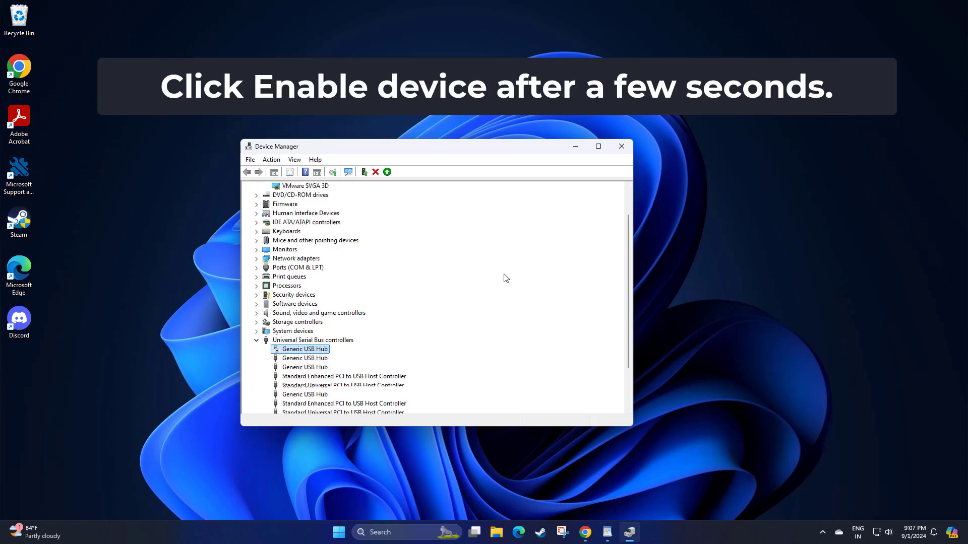
- Re-enable the disabled Generic USB Hub
right_click(307, 345)
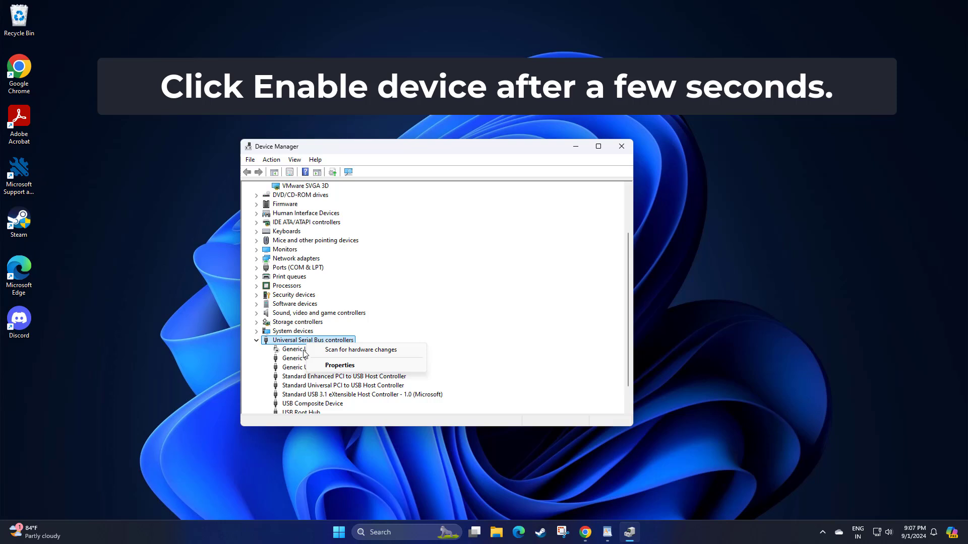
click(305, 350)
right_click(306, 351)
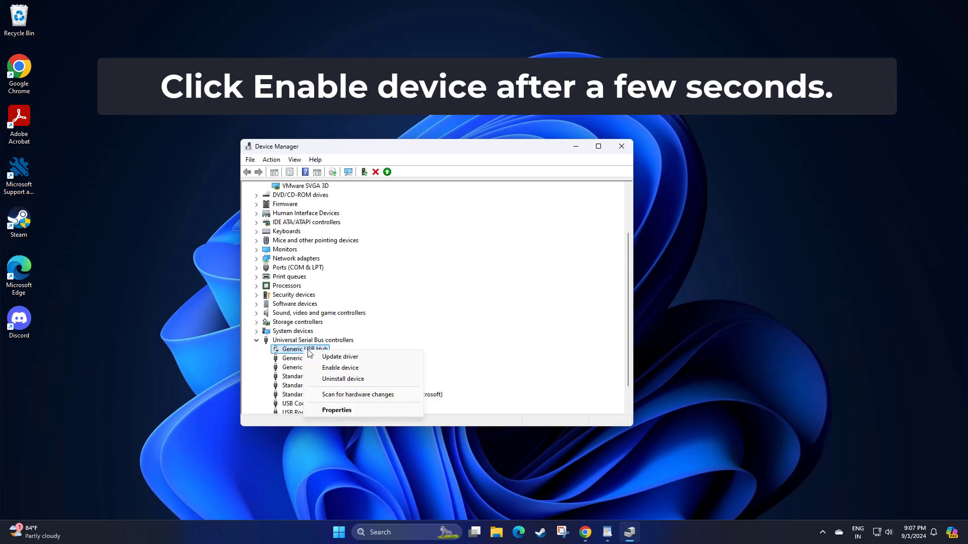
click(323, 372)
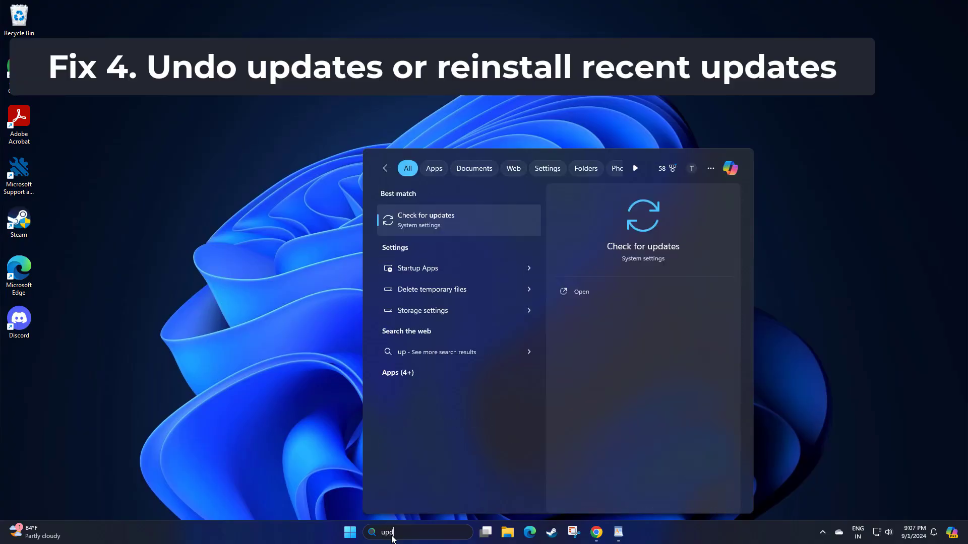
text(ate)
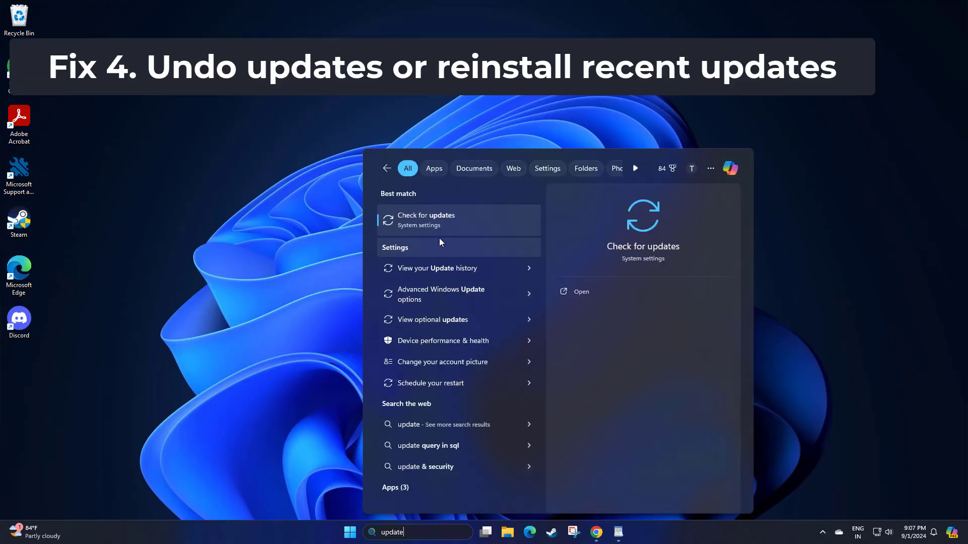
- Choose the Check for updates search result to reach the Windows Update page
click(449, 223)
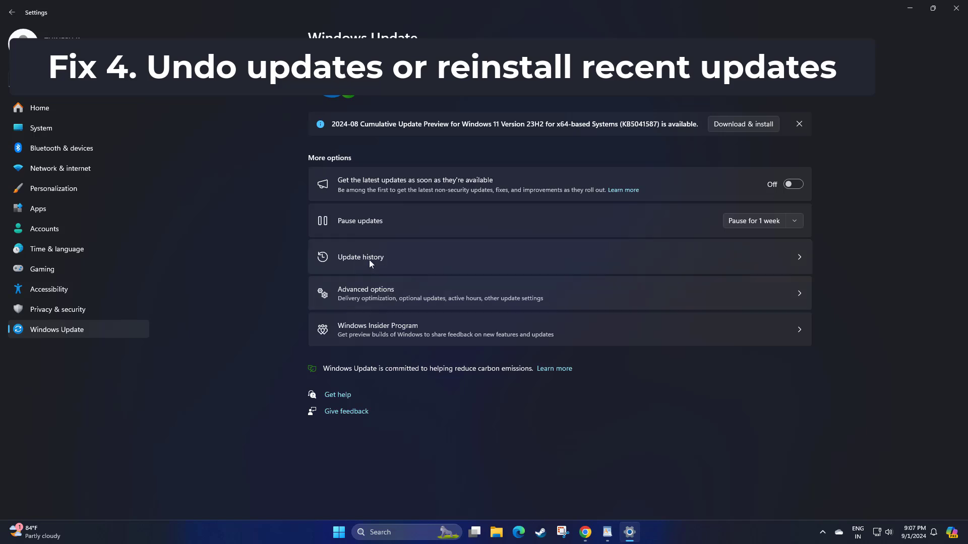
click(406, 257)
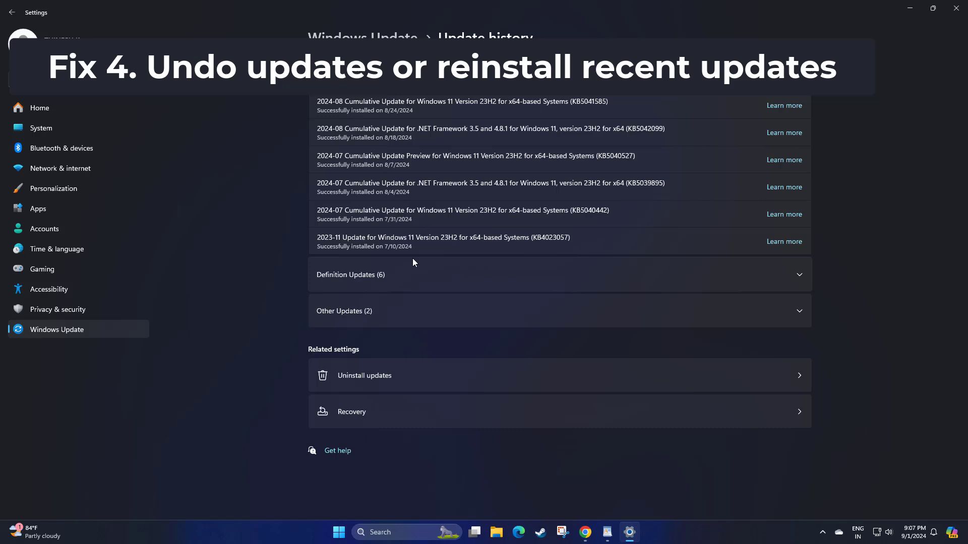
click(423, 375)
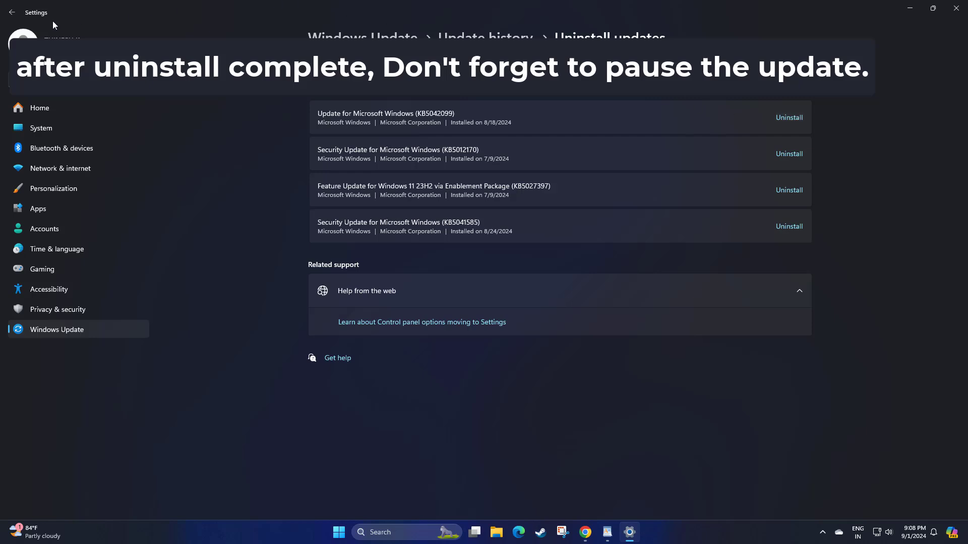
click(11, 13)
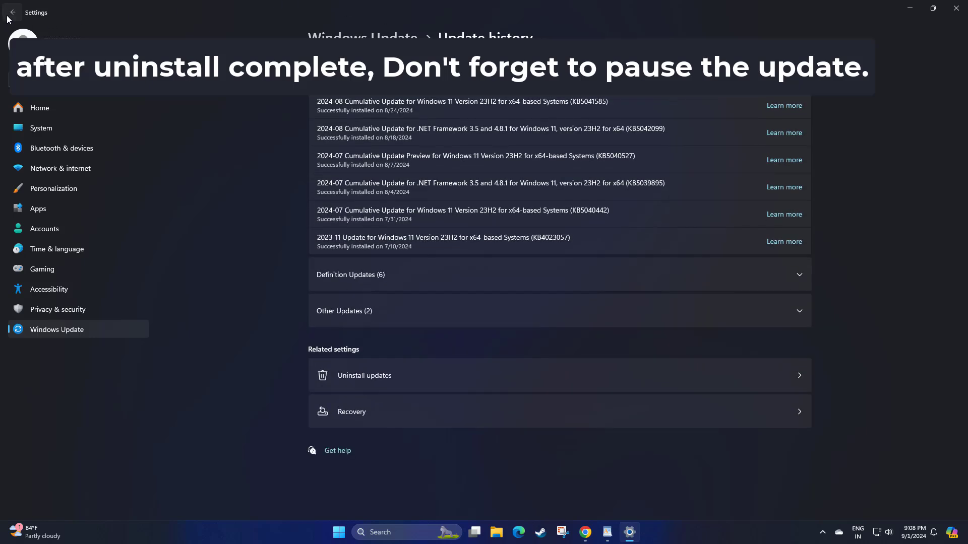
click(12, 14)
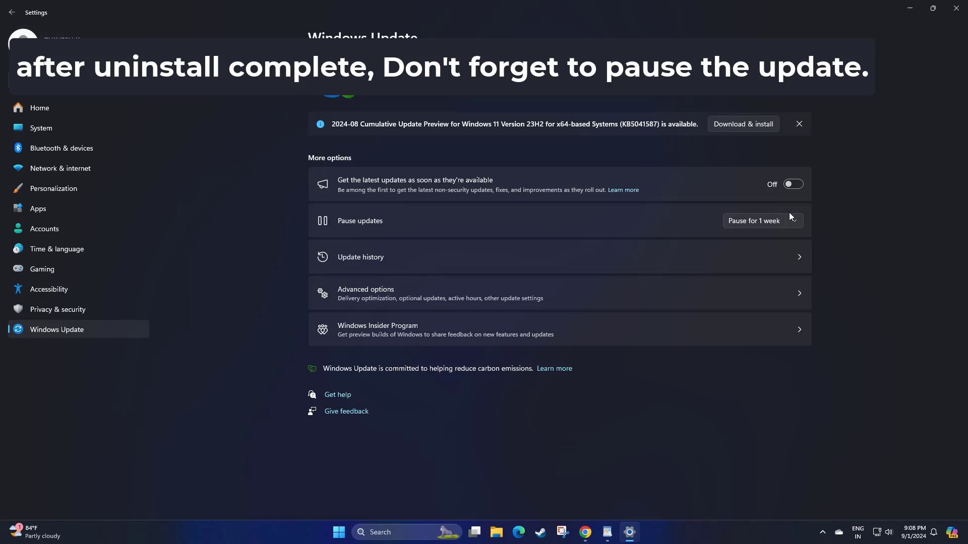
- Pause Windows updates for 1 week from the Pause updates dropdown
click(792, 217)
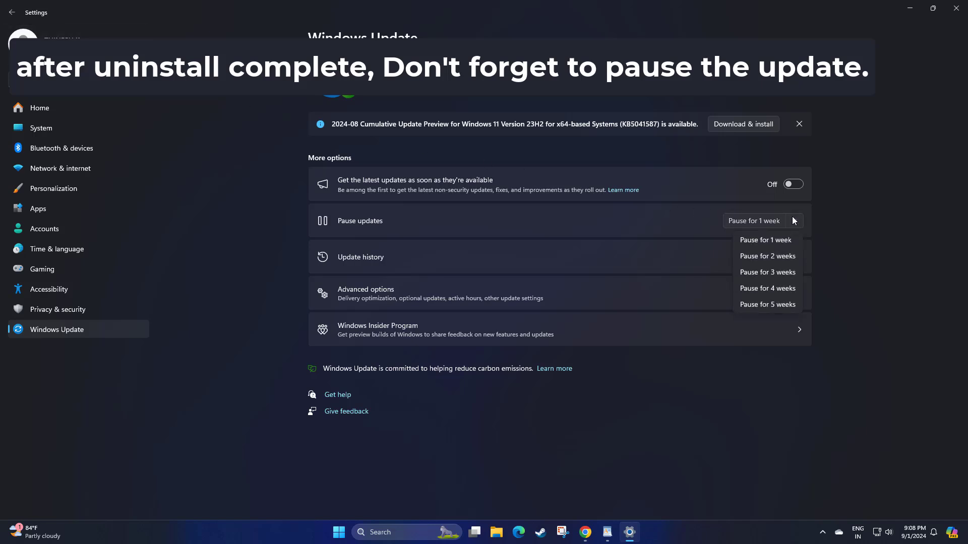
click(775, 240)
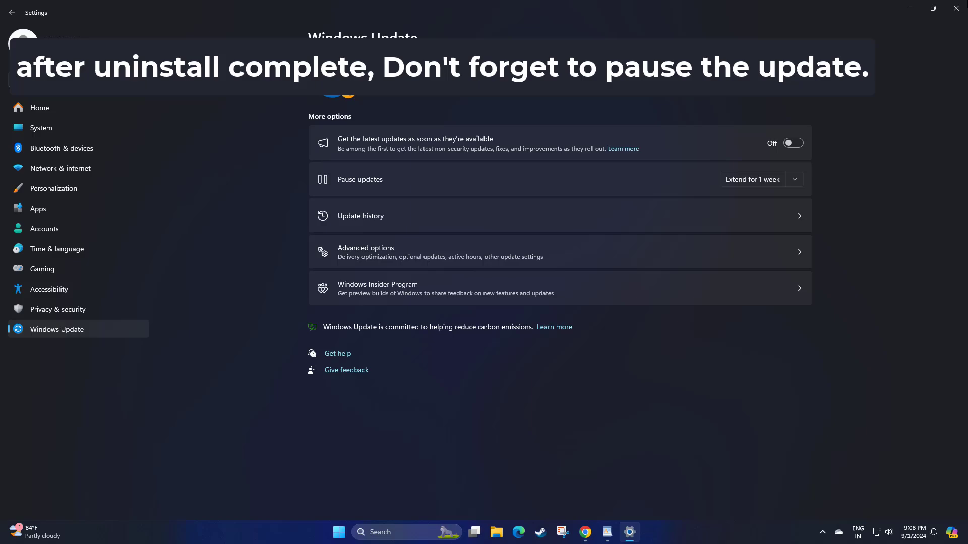
- Close Settings and show the Start menu power options, including Restart
click(954, 7)
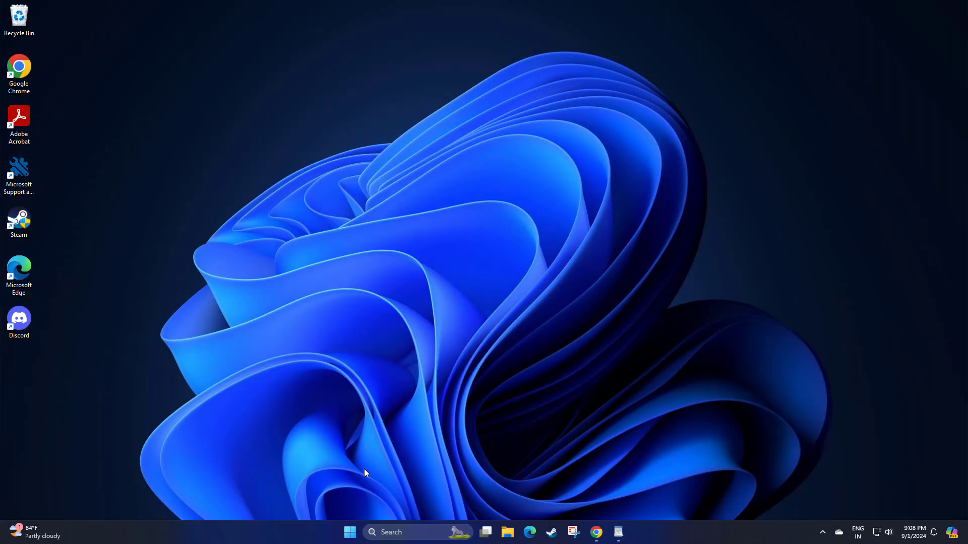
click(351, 532)
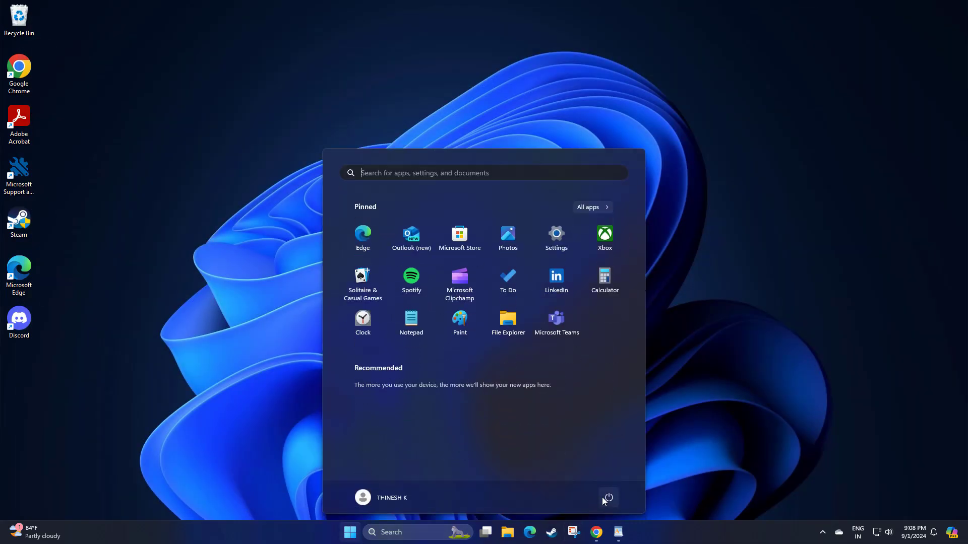
click(608, 496)
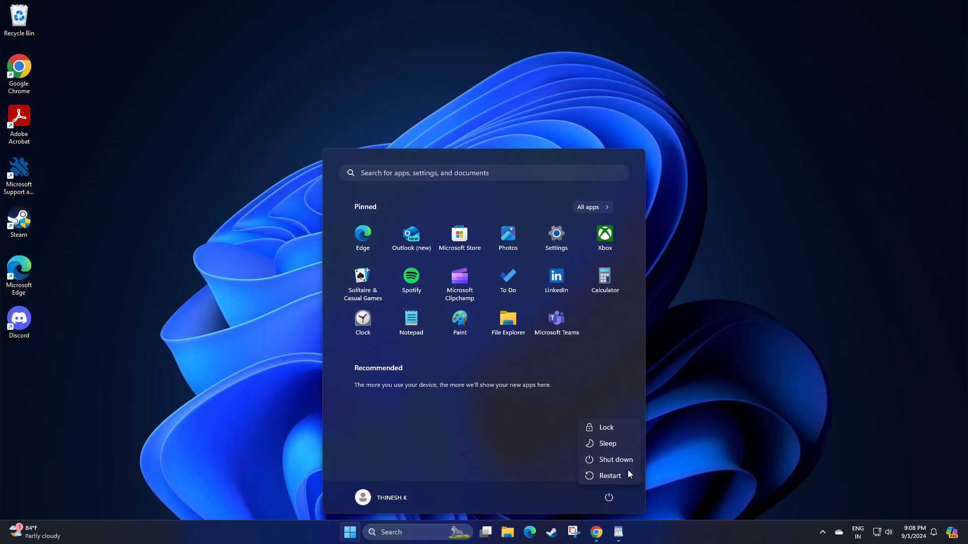